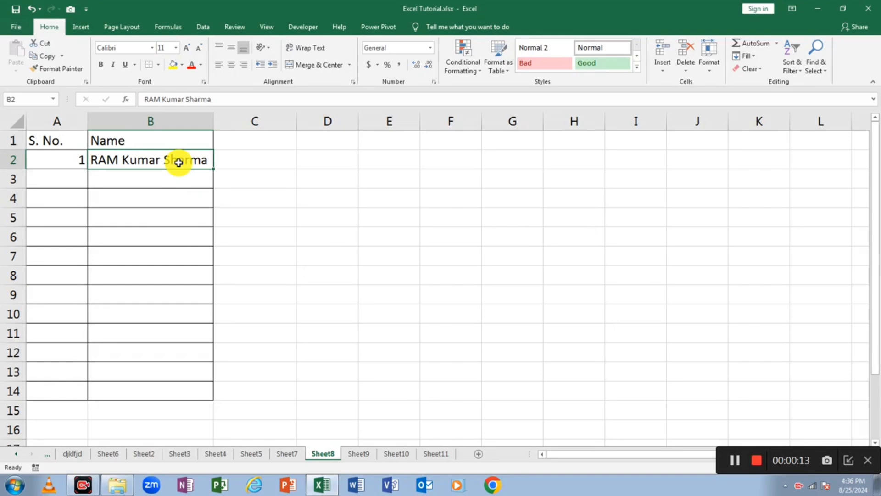
# - In cell C2, enter a SUBSTITUTE formula that replaces the middle name in B2 with a different name
pyautogui.press('Right')
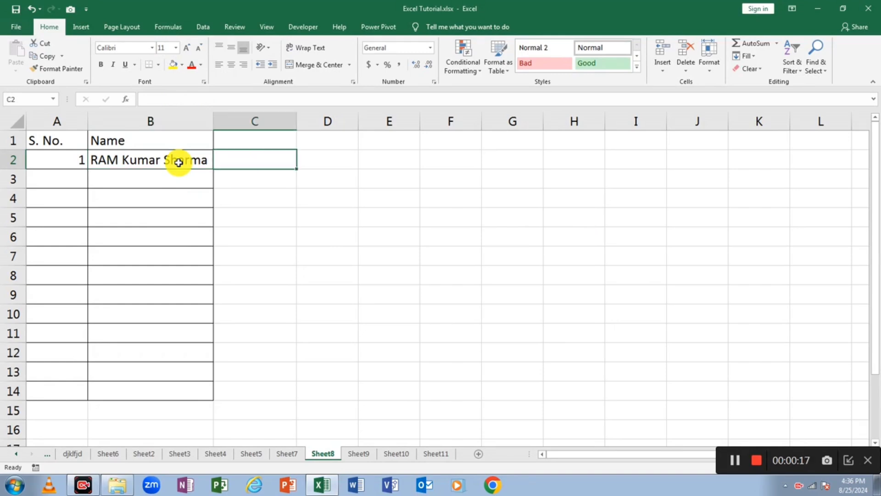
pyautogui.write('=sub')
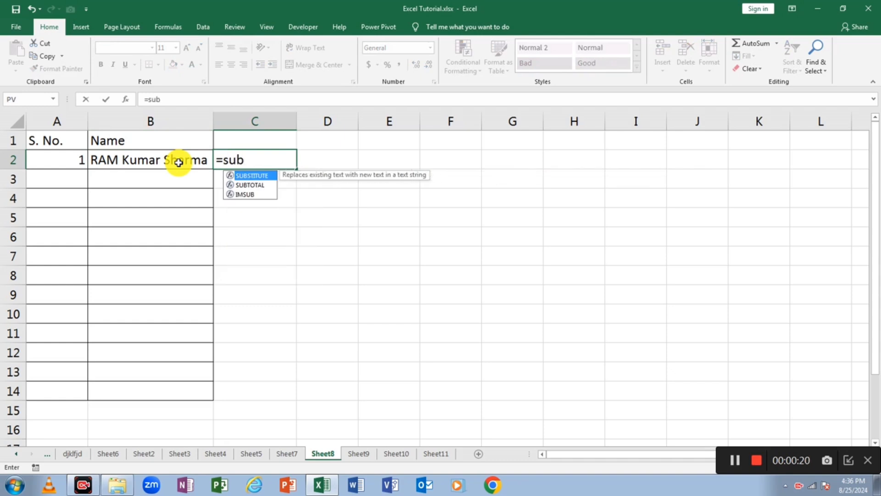
pyautogui.press('Tab')
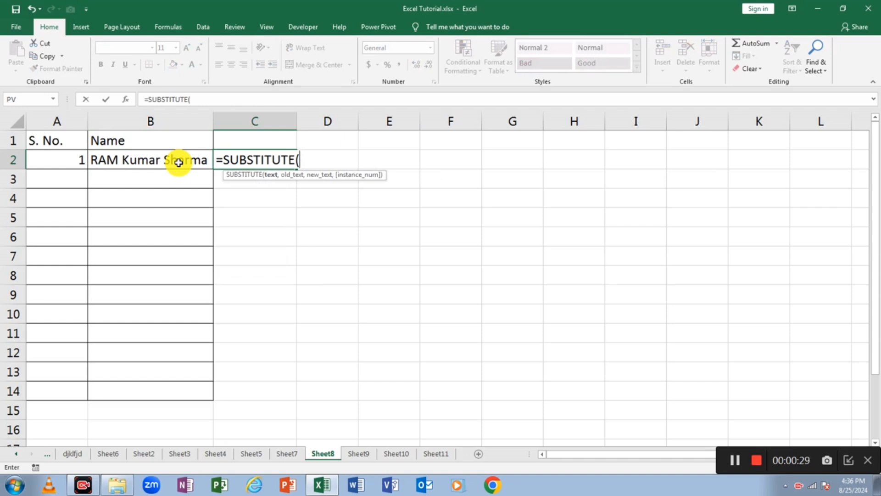
pyautogui.click(179, 162)
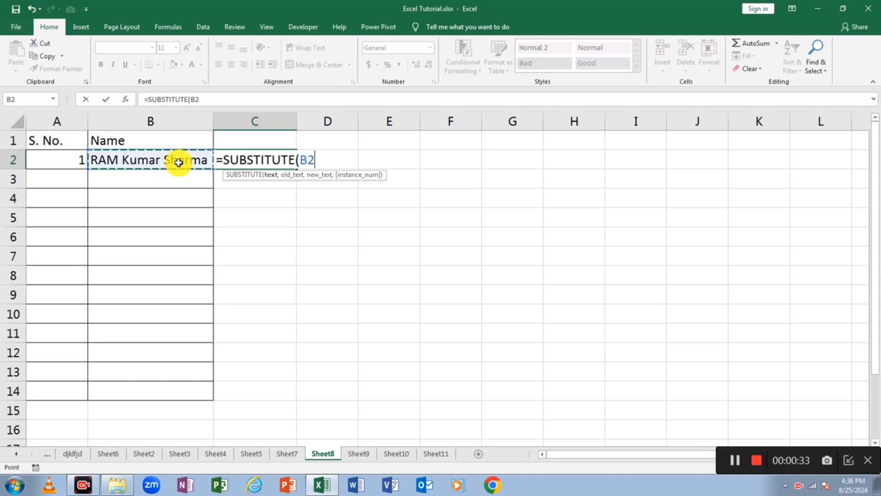
pyautogui.write(',')
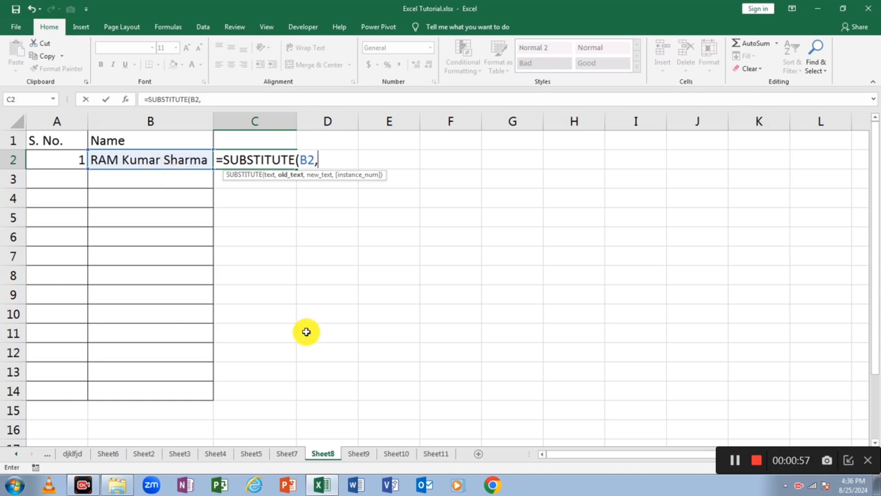
pyautogui.write('"')
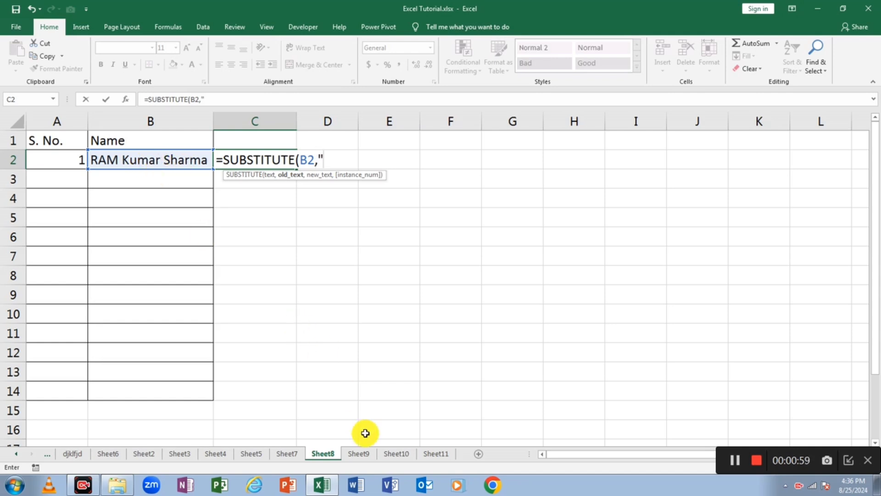
pyautogui.write('Kumar')
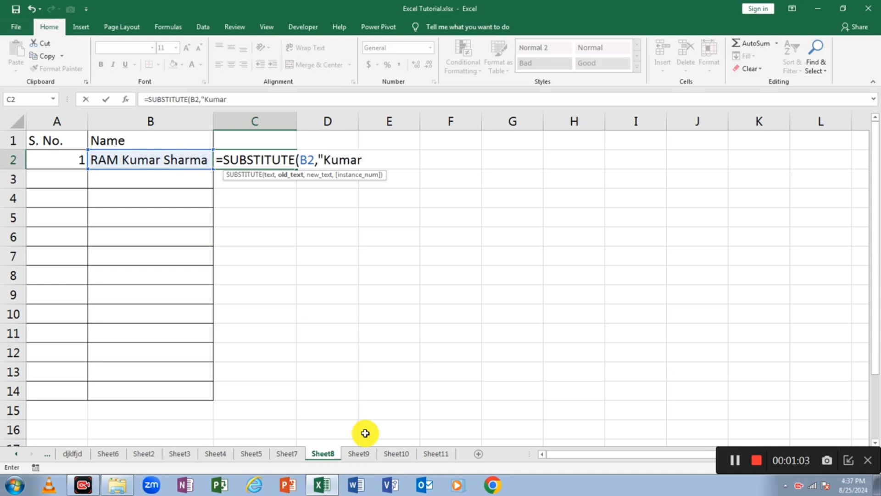
pyautogui.write('"')
pyautogui.write(',')
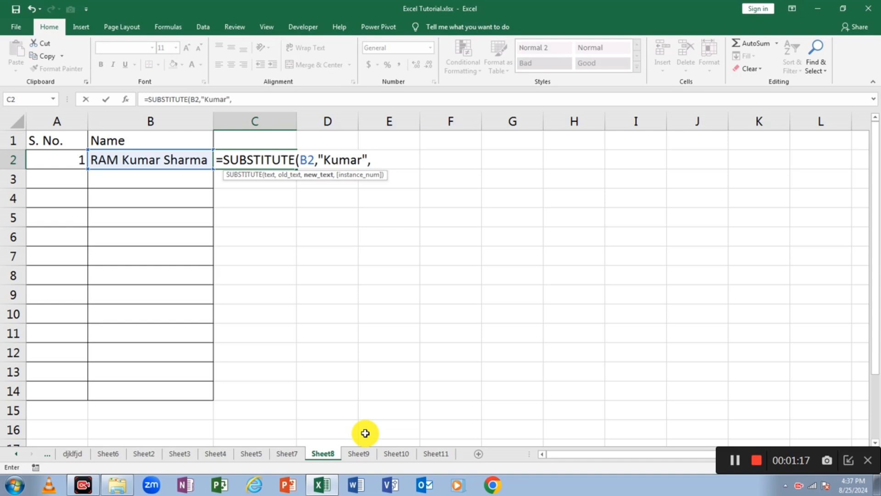
pyautogui.write('"Seth"')
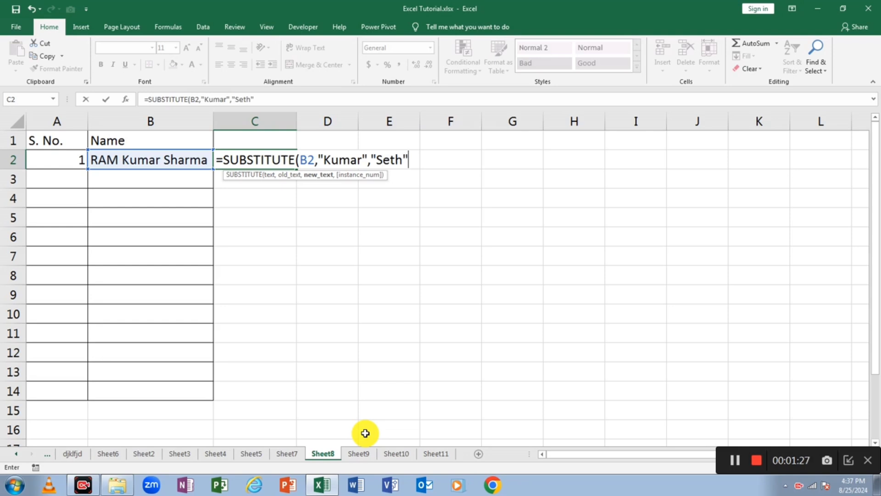
pyautogui.write(')')
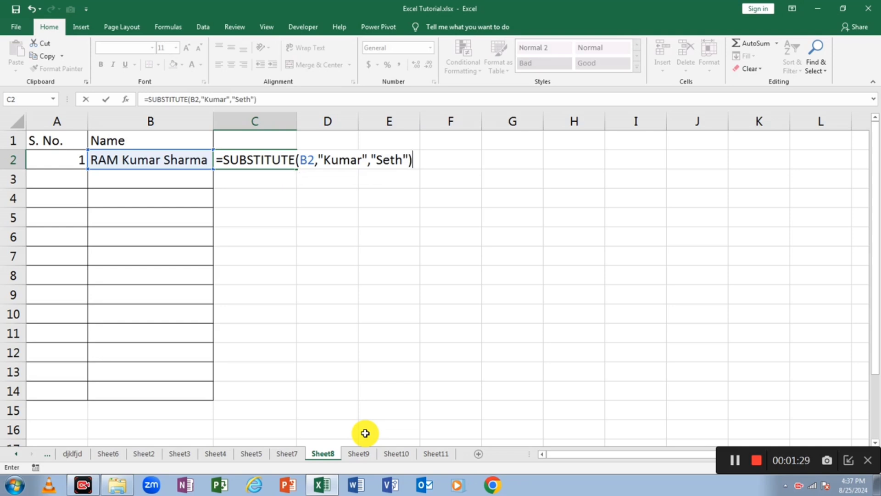
pyautogui.hotkey('ctrl', 'Return')
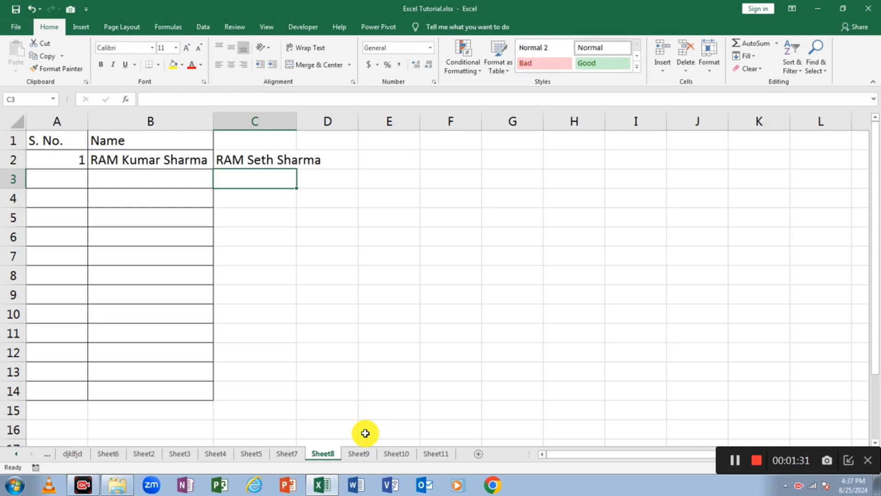
pyautogui.press('Up')
pyautogui.press('Left')
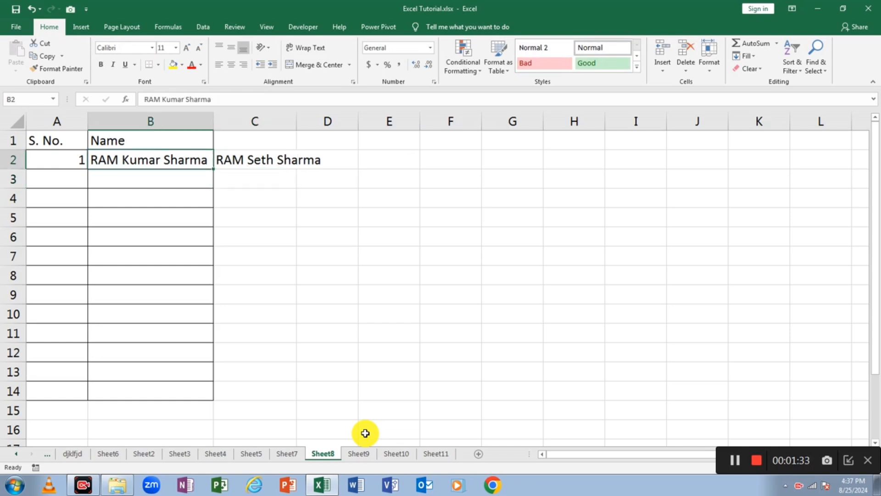
pyautogui.press('Right')
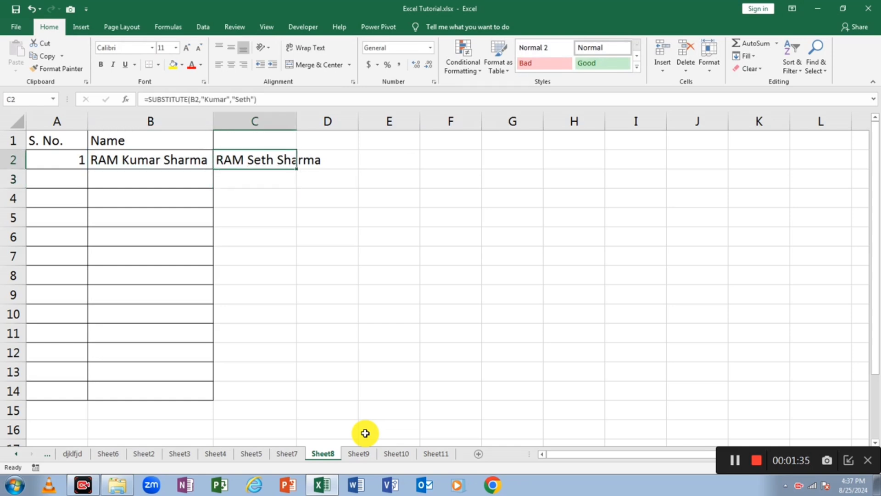
# - In cell C4, enter =SUBSTITUTE(B2,"a","") to remove every lowercase "a" from the name in B2
pyautogui.press('Down')
pyautogui.press('Up')
pyautogui.press('Down')
pyautogui.press('Down')
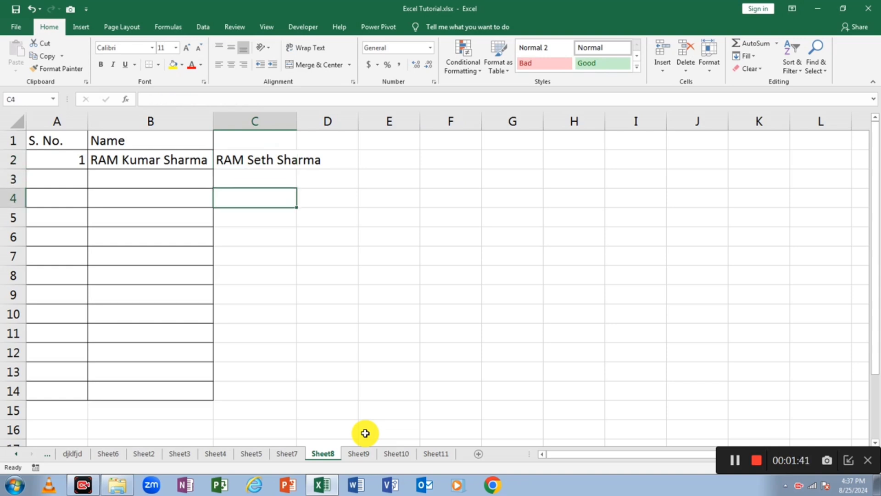
pyautogui.write('=s')
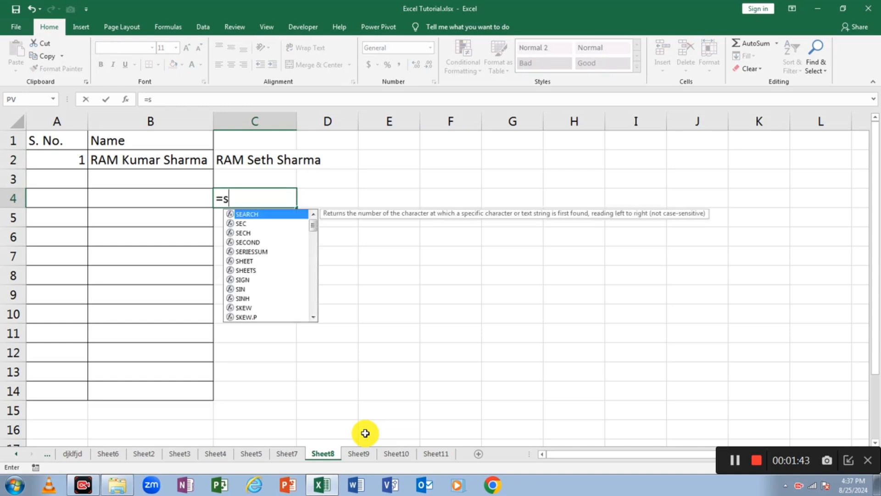
pyautogui.write('ub')
pyautogui.press('Tab')
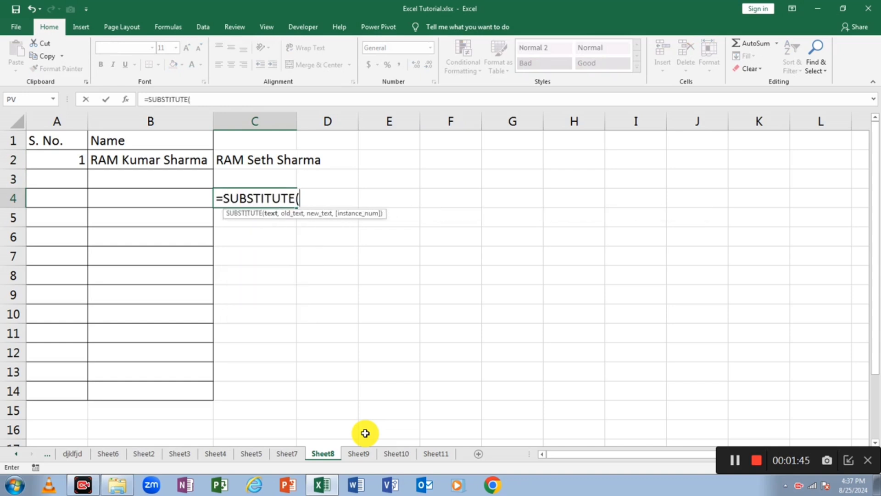
pyautogui.press('Left')
pyautogui.press('Up')
pyautogui.press('Up')
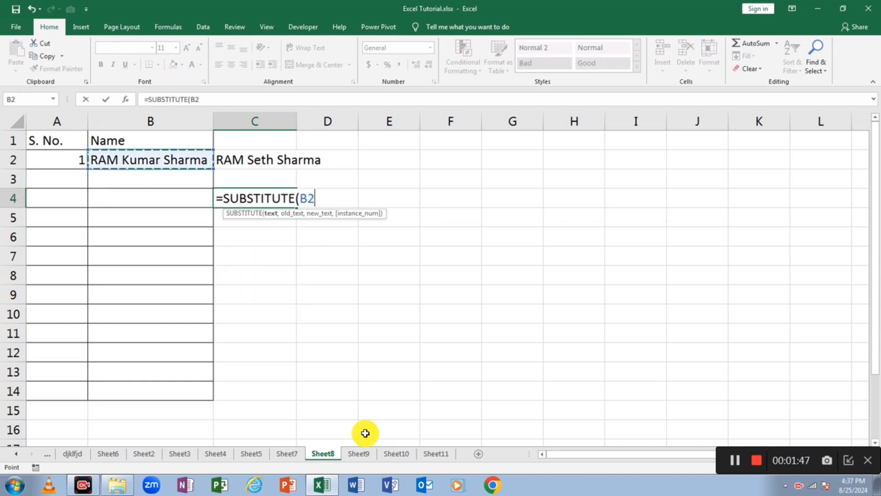
pyautogui.write(',')
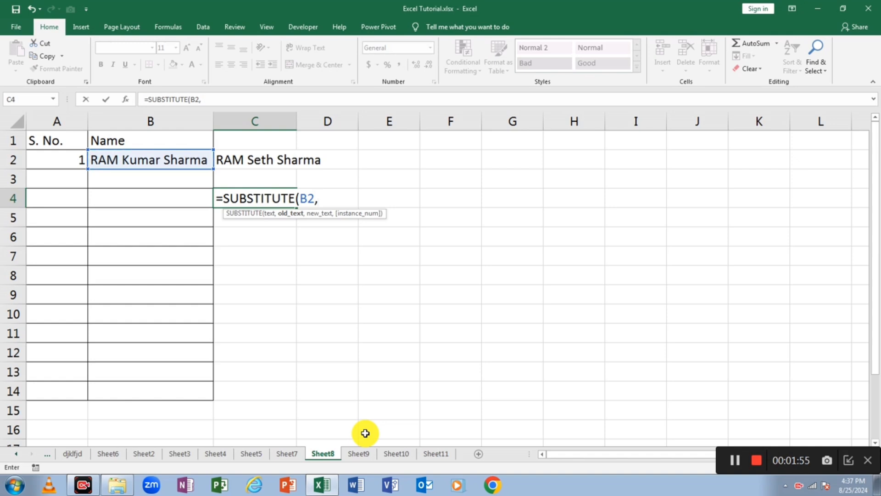
pyautogui.write('"a",')
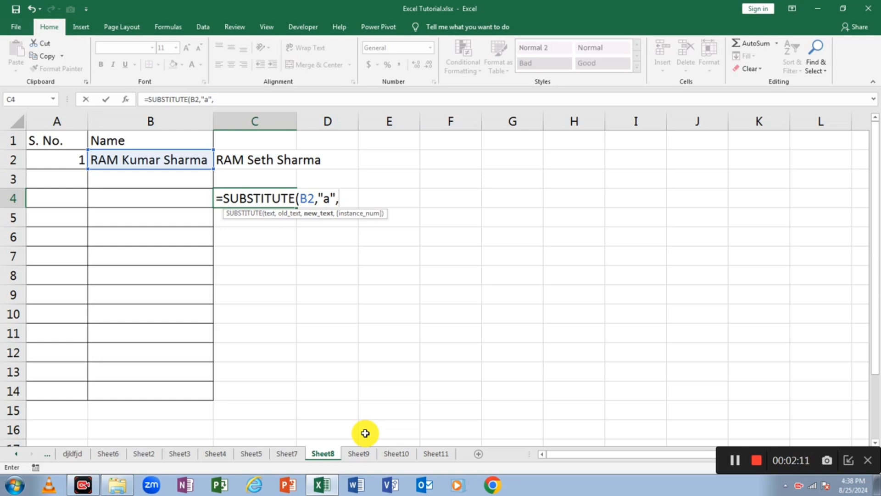
pyautogui.write('"",')
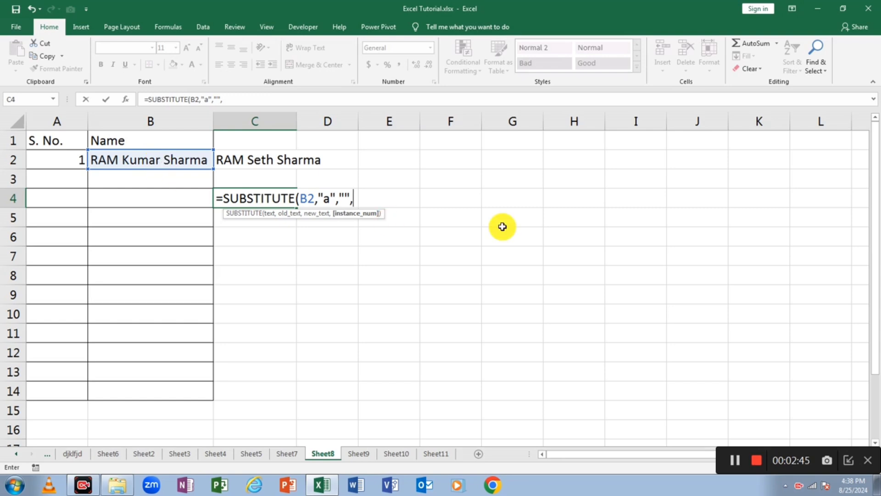
pyautogui.press('BackSpace')
pyautogui.write(')')
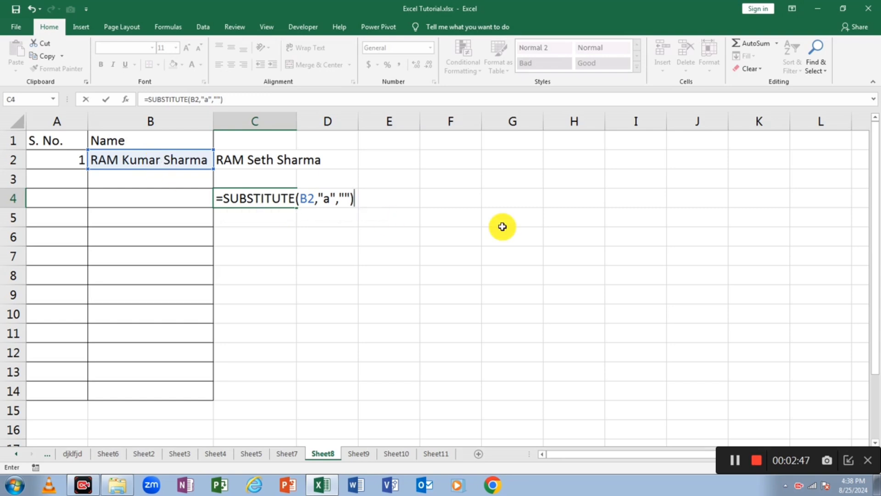
pyautogui.hotkey('ctrl', 'Return')
pyautogui.press('Return')
pyautogui.press('Up')
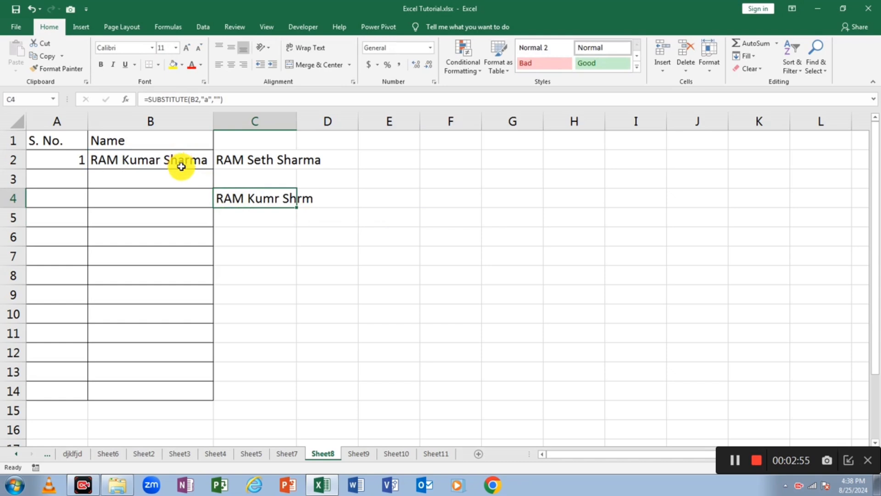
# - Add instance number 2 to the C4 formula, making it =SUBSTITUTE(B2,"a","",2)
pyautogui.click(226, 98)
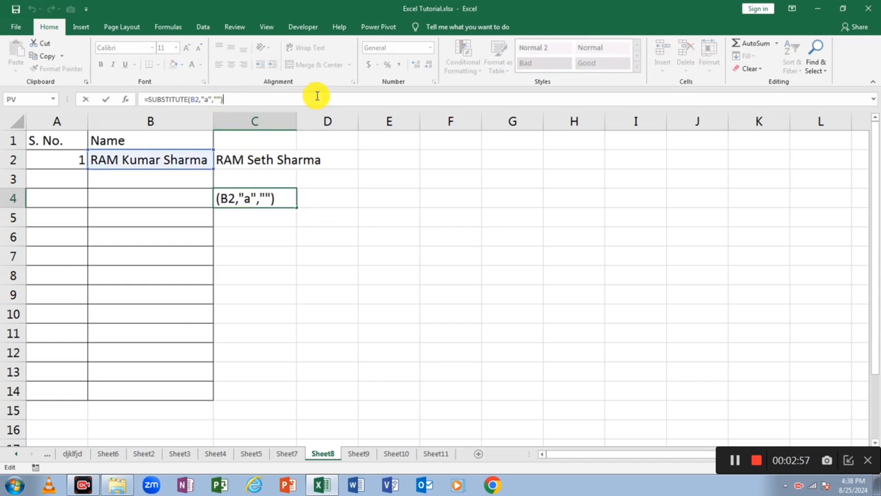
pyautogui.press('BackSpace')
pyautogui.write(',')
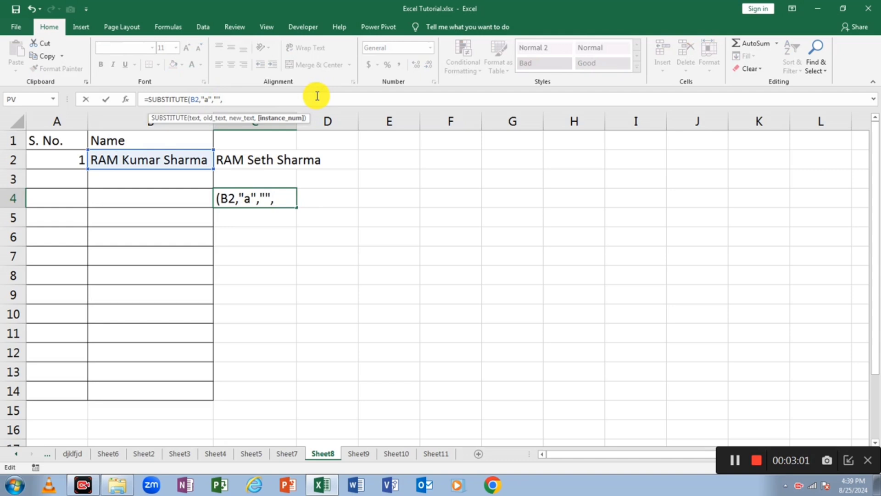
pyautogui.write('2)')
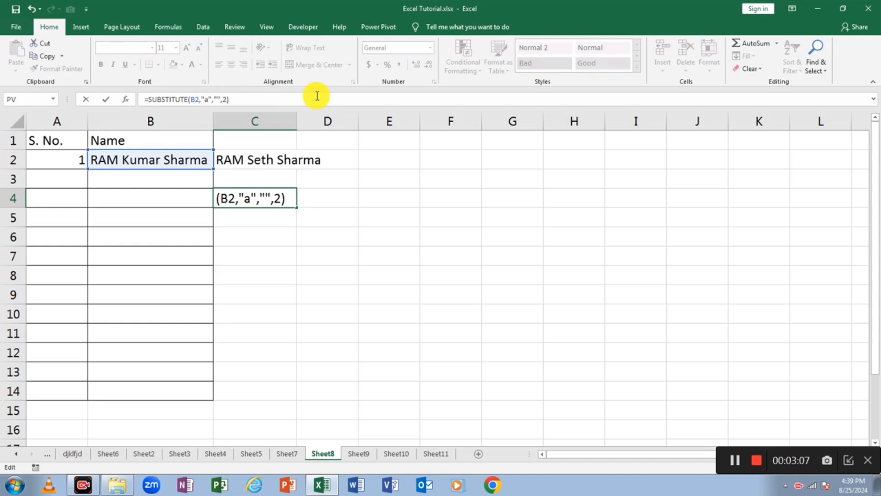
pyautogui.press('Return')
pyautogui.press('Up')
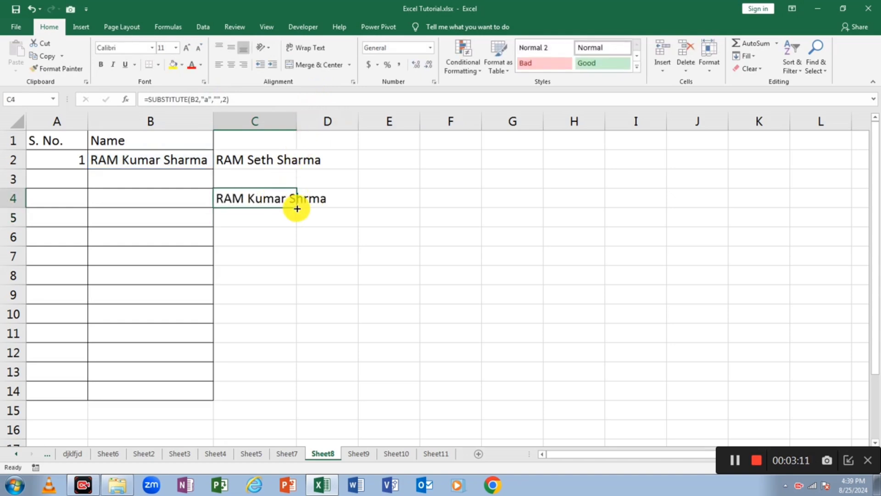
# - Widen column C so the full substituted names fit, and select cell C4
pyautogui.click(287, 223)
pyautogui.scroll(-1, 295, 207)
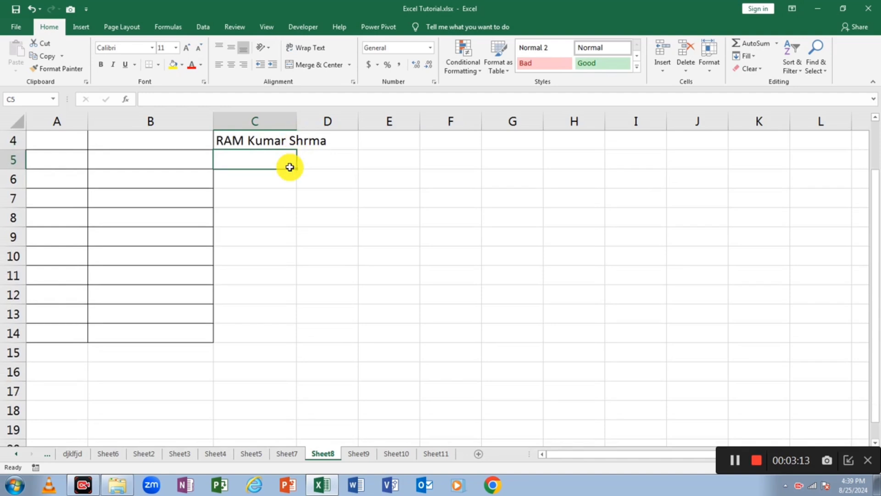
pyautogui.scroll(1, 289, 166)
pyautogui.moveTo(297, 121); pyautogui.dragTo(346, 122)
pyautogui.click(295, 199)
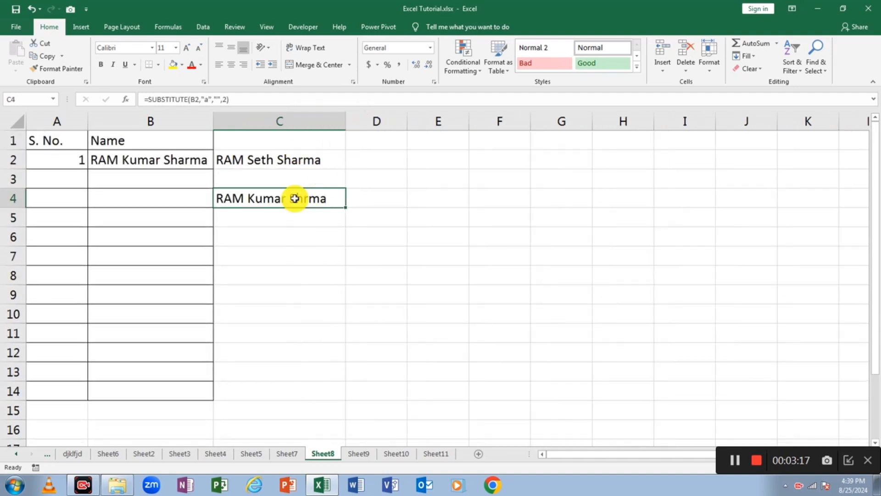